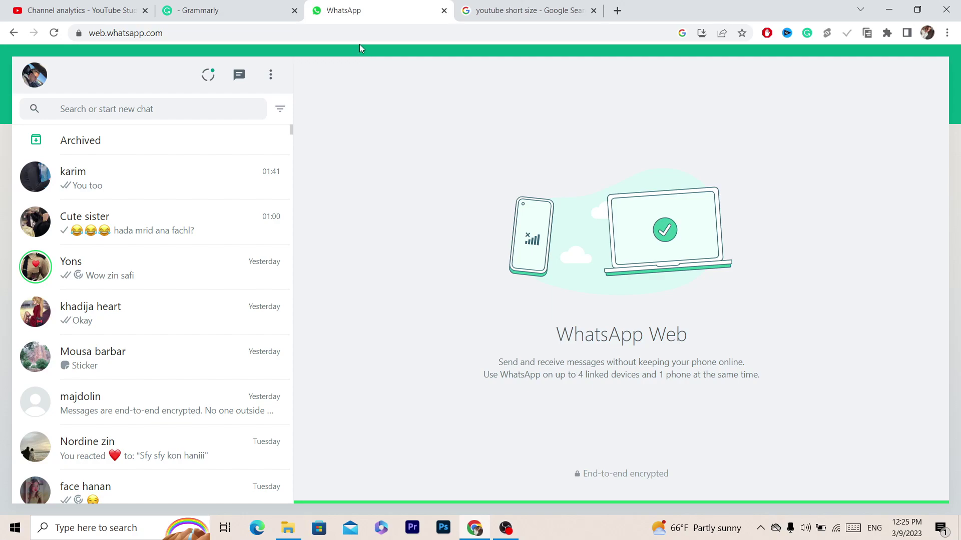
# Step: Leave WhatsApp Web for the 'youtube short size' results tab and select its address
pyautogui.click(378, 34)
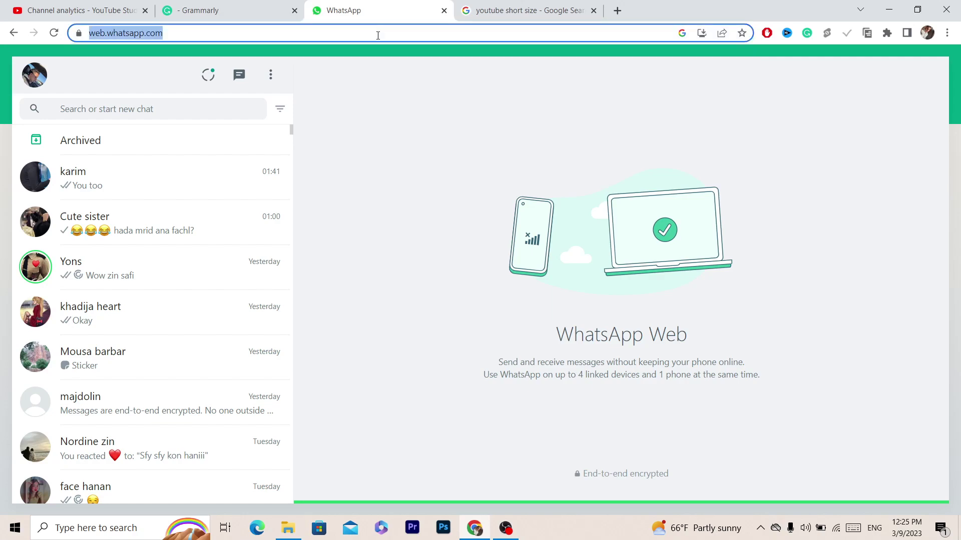
pyautogui.click(529, 10)
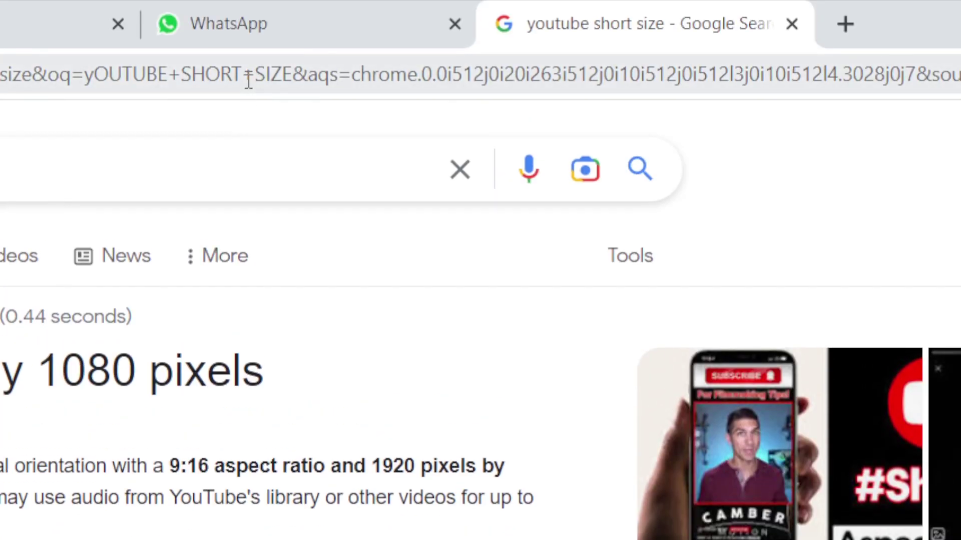
pyautogui.click(353, 34)
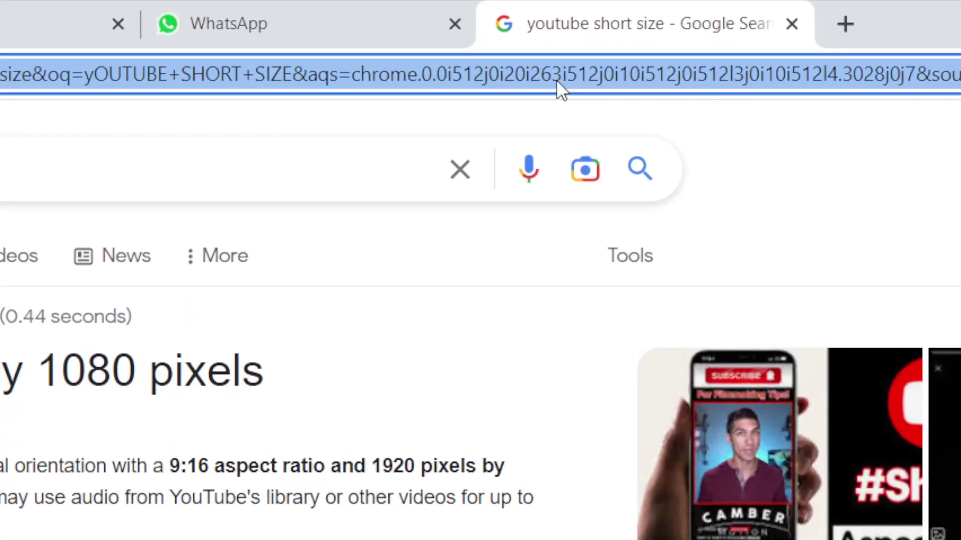
# Step: Replace the address with bluestacks.com and load the BlueStacks website
pyautogui.click(84, 88)
pyautogui.write('Bearch?q=youtube+short+')
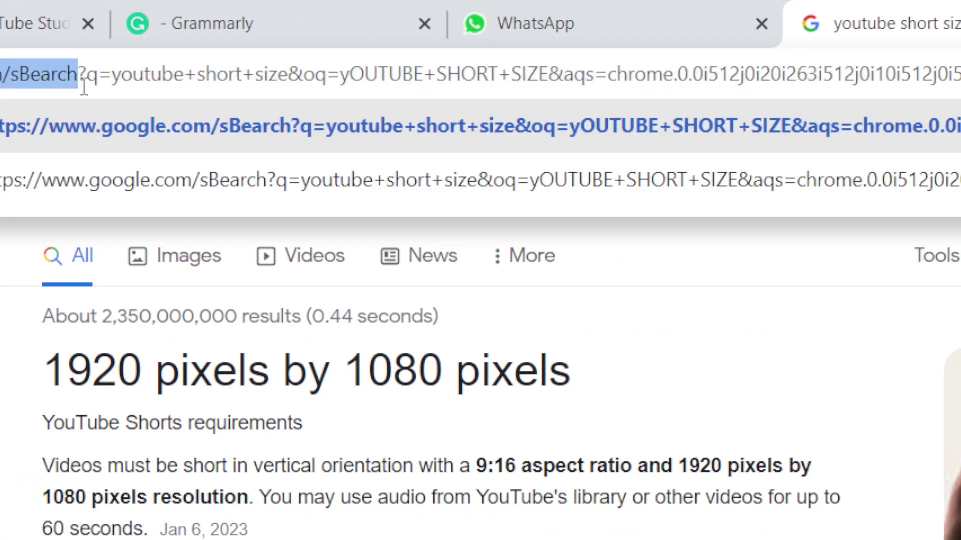
pyautogui.tripleClick(85, 83)
pyautogui.write('b')
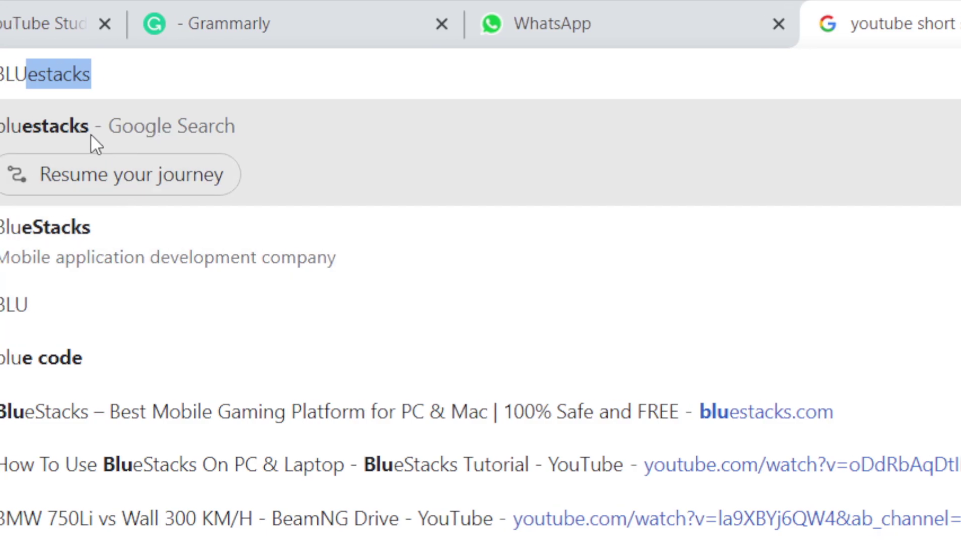
pyautogui.press('End')
pyautogui.write(',')
pyautogui.press('BackSpace')
pyautogui.write('.C')
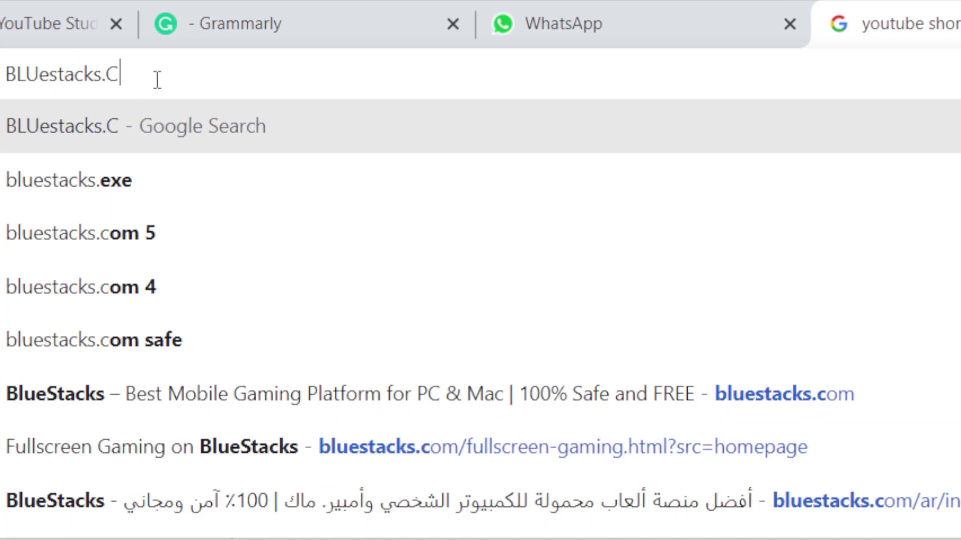
pyautogui.write('OM')
pyautogui.press('Return')
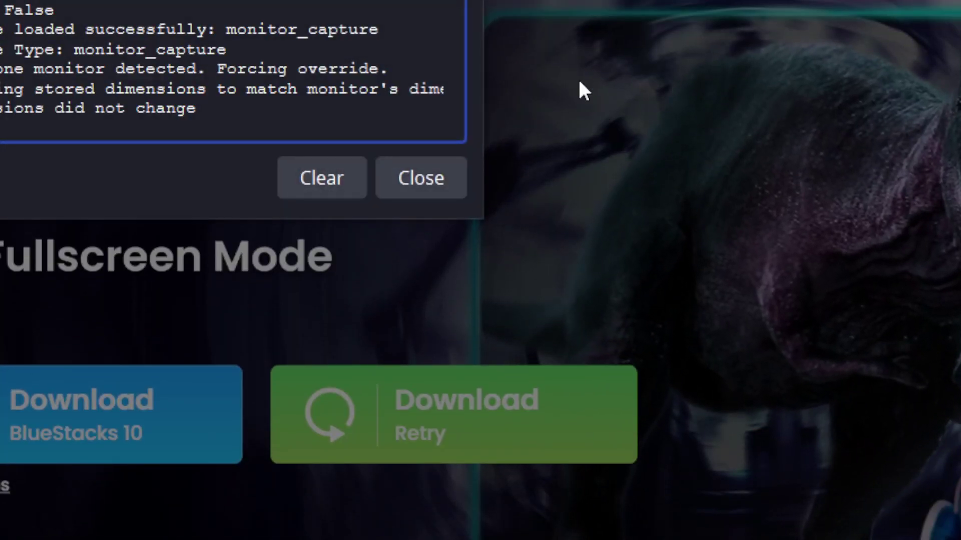
# Step: Retry the BlueStacks 5 installer download and install BlueStacks 5
pyautogui.click(588, 410)
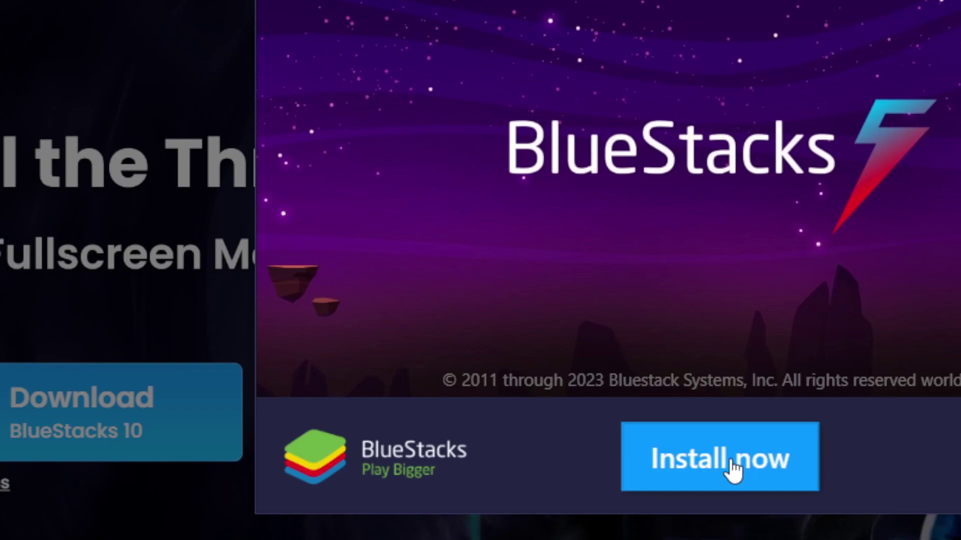
pyautogui.click(759, 467)
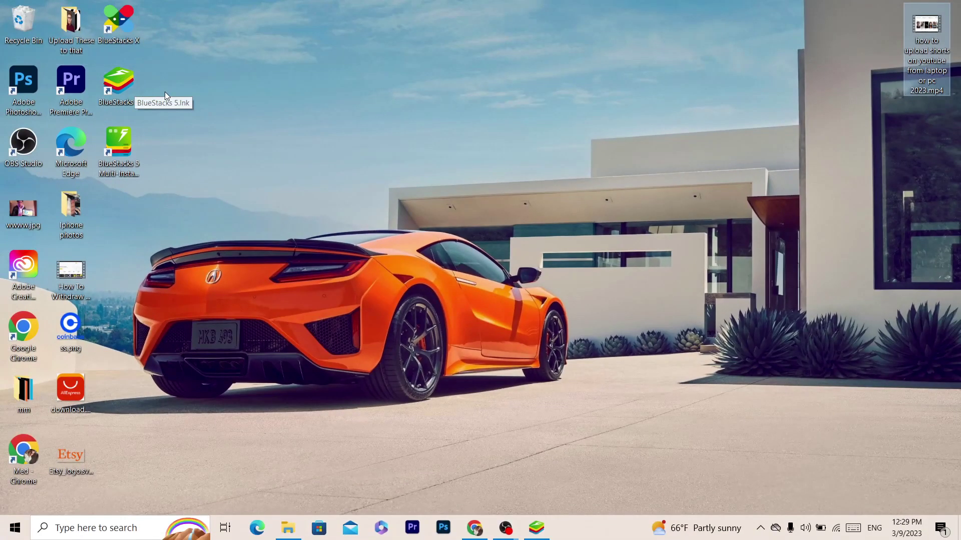
# Step: Launch BlueStacks 5, open the Play Store and start signing in to Google Play
pyautogui.doubleClick(139, 95)
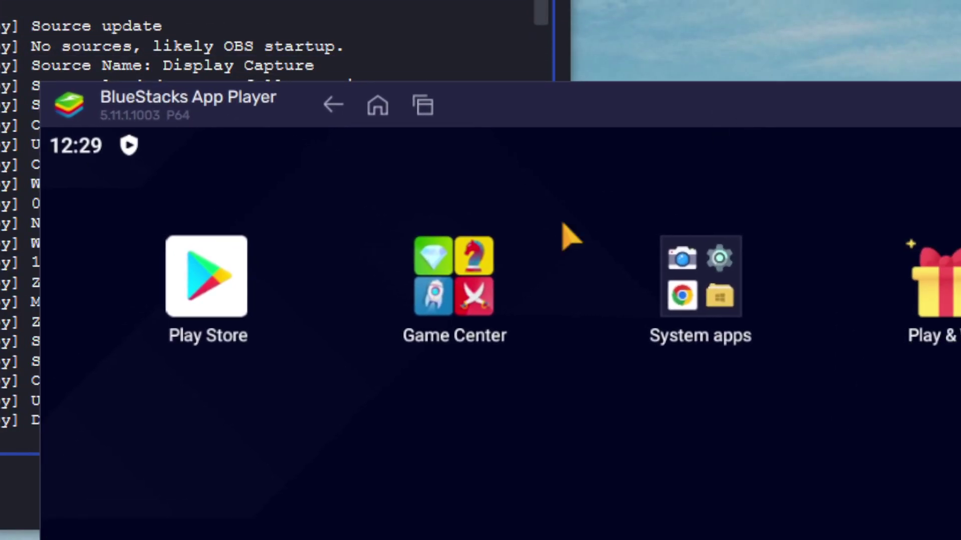
pyautogui.click(207, 285)
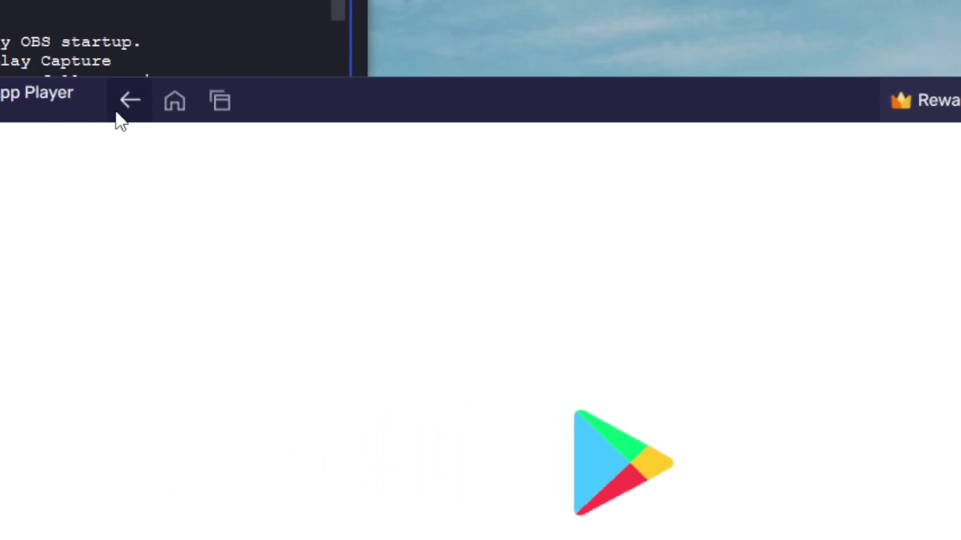
pyautogui.click(129, 101)
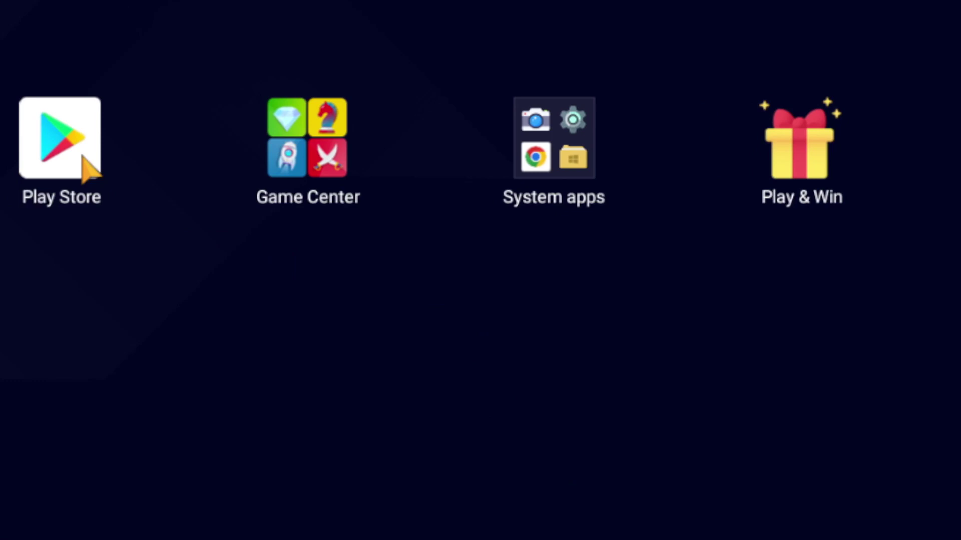
pyautogui.click(89, 167)
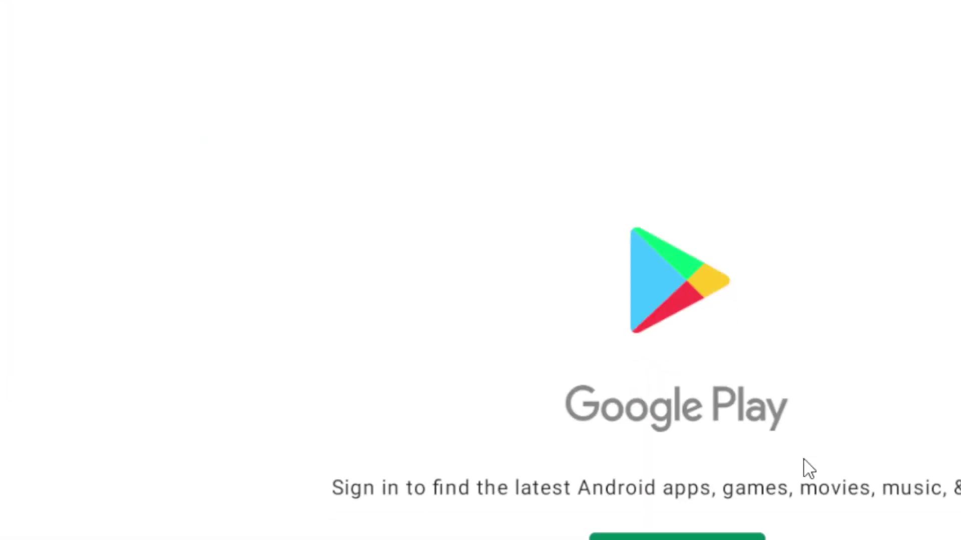
pyautogui.click(652, 448)
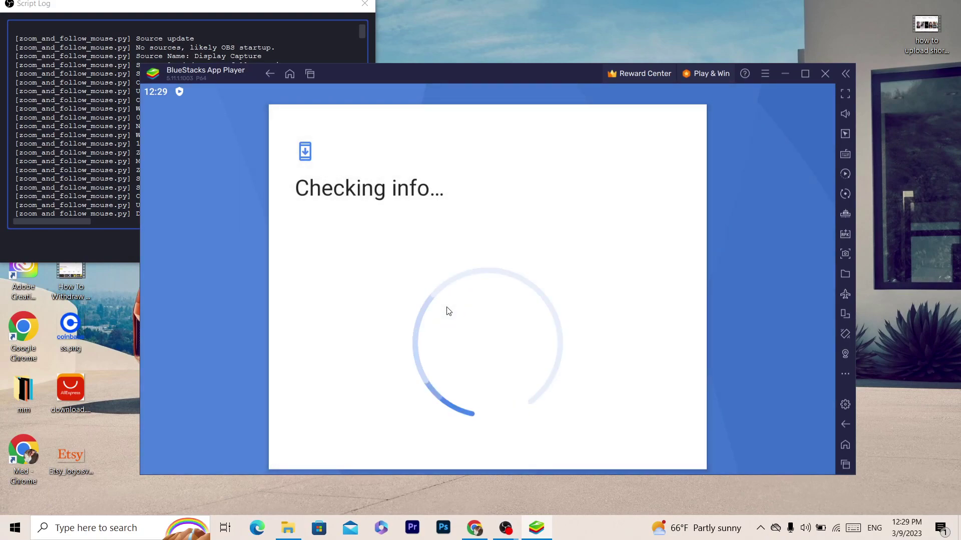
# Step: Start a personal Google account and enter first name MOHAMED plus a last name
pyautogui.click(404, 250)
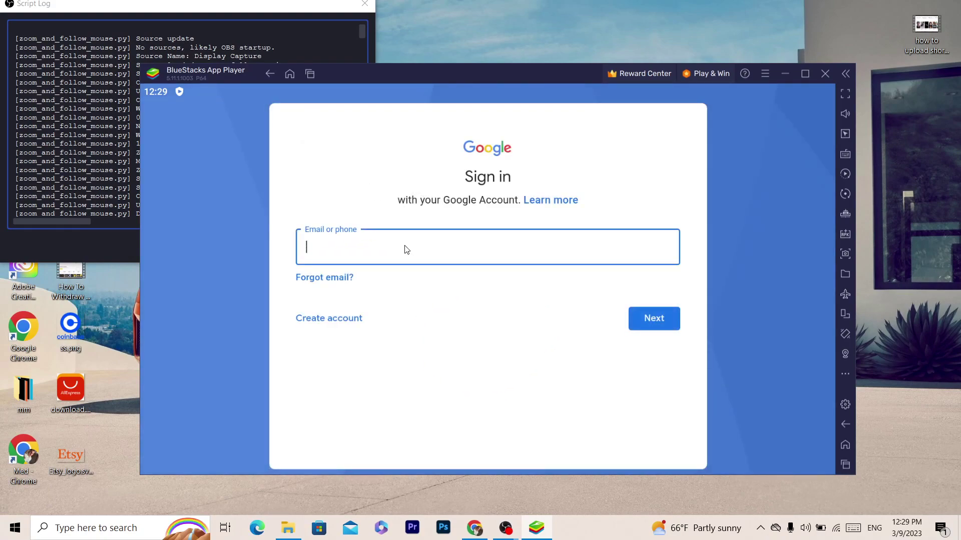
pyautogui.click(334, 321)
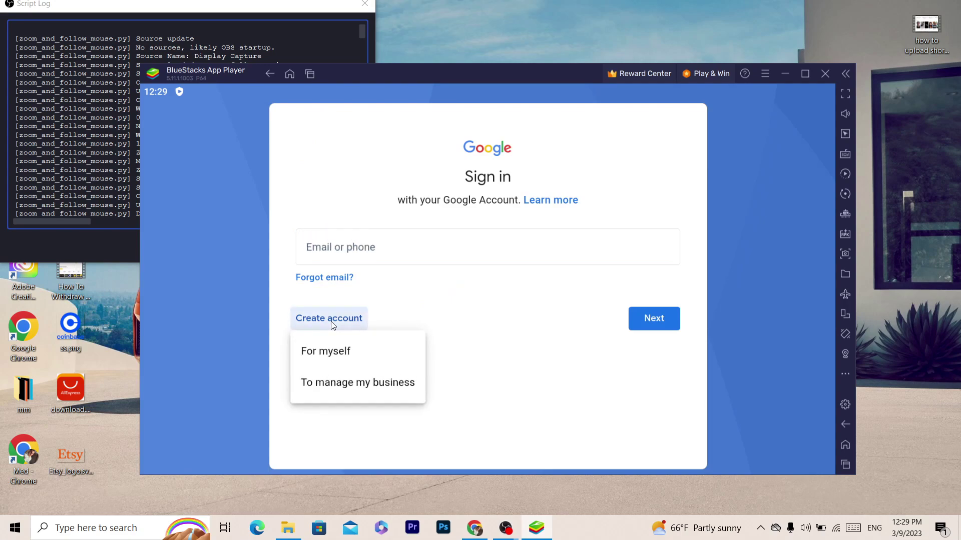
pyautogui.click(353, 353)
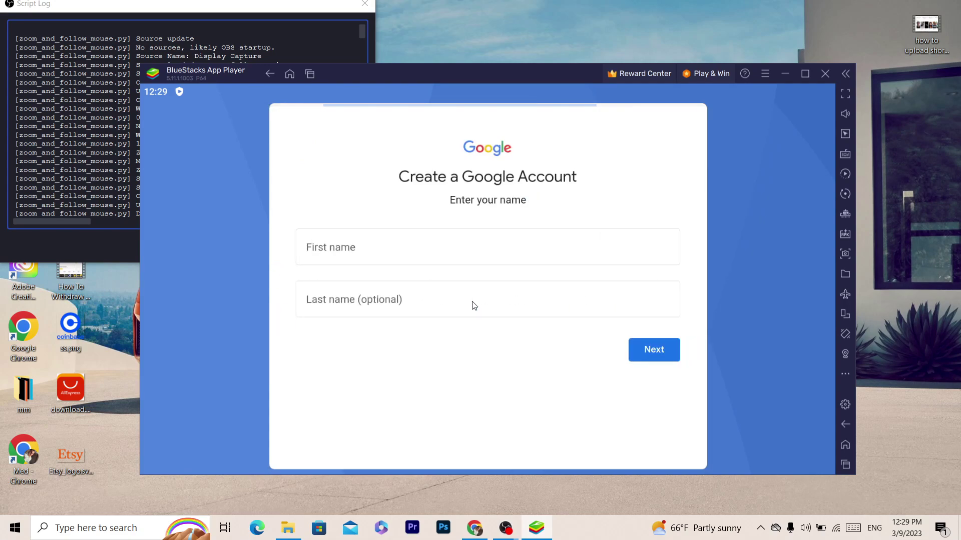
pyautogui.click(378, 259)
pyautogui.write('MOHAMED')
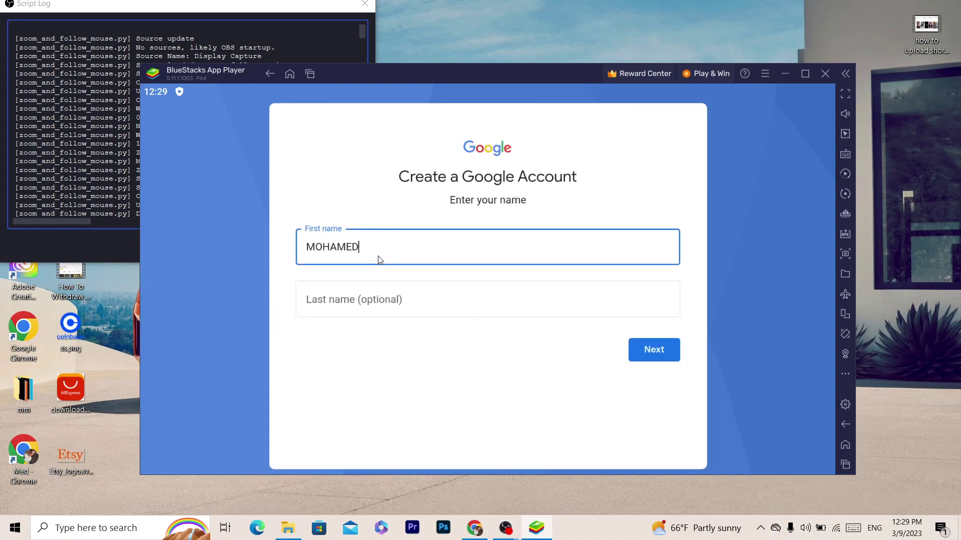
pyautogui.click(386, 300)
pyautogui.write('MA')
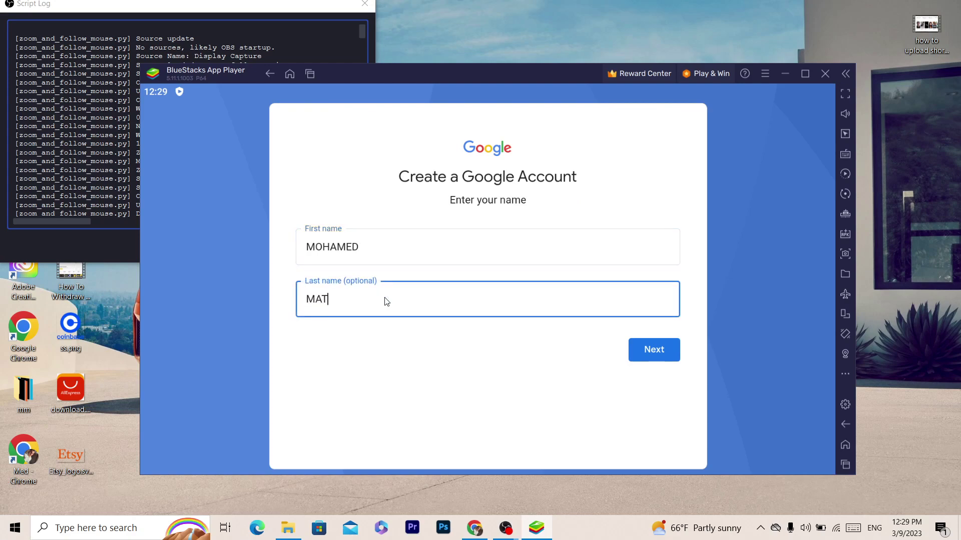
pyautogui.click(650, 349)
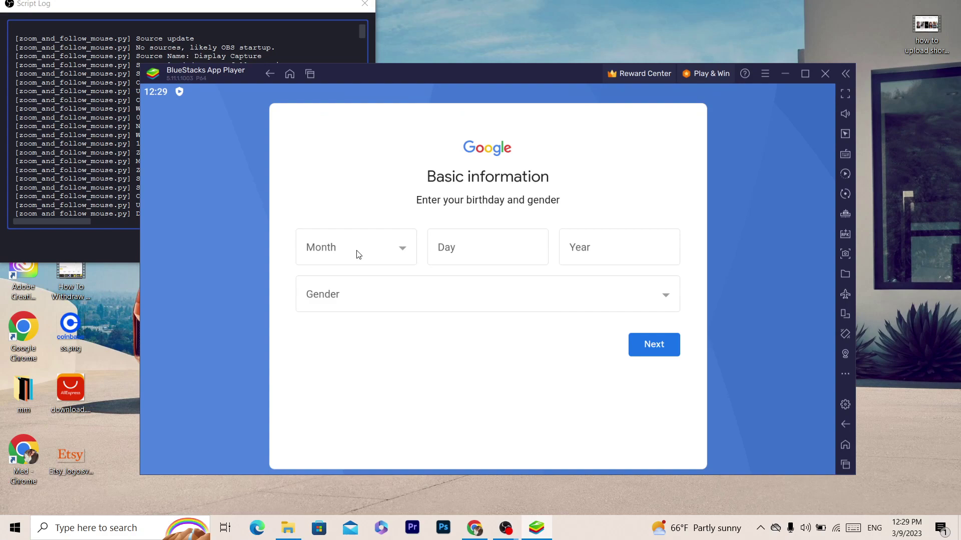
# Step: Enter birthday January 2, 1999 and gender Male
pyautogui.click(356, 249)
pyautogui.click(338, 284)
pyautogui.click(490, 246)
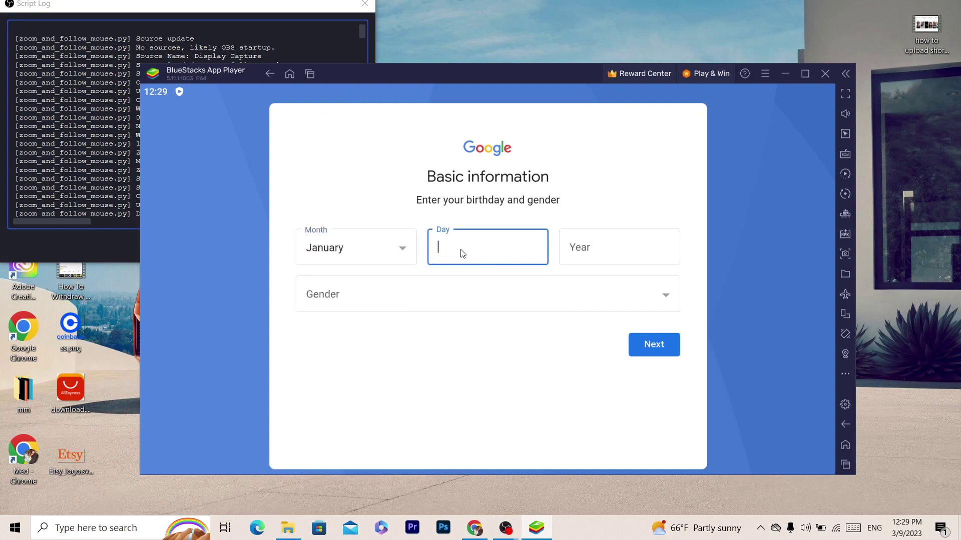
pyautogui.click(619, 250)
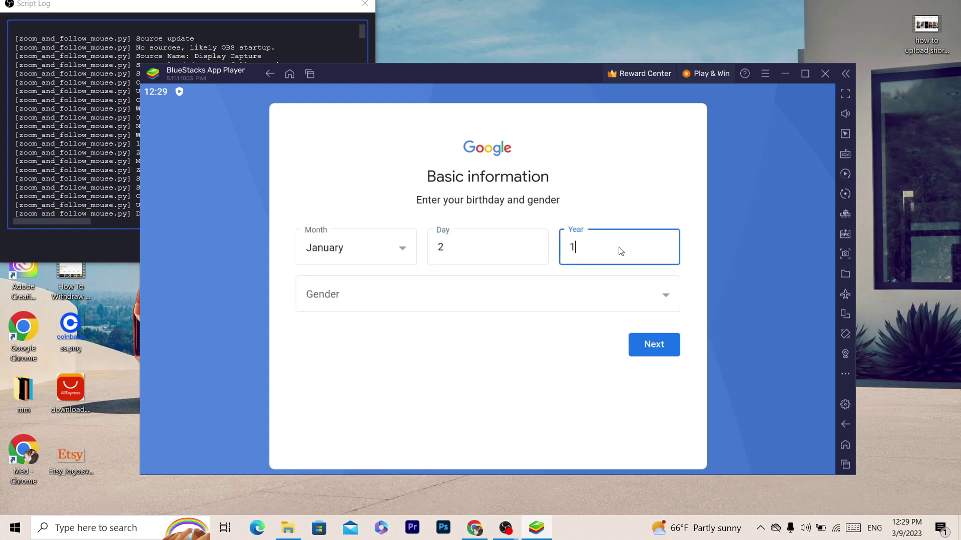
pyautogui.write('1999')
pyautogui.click(440, 293)
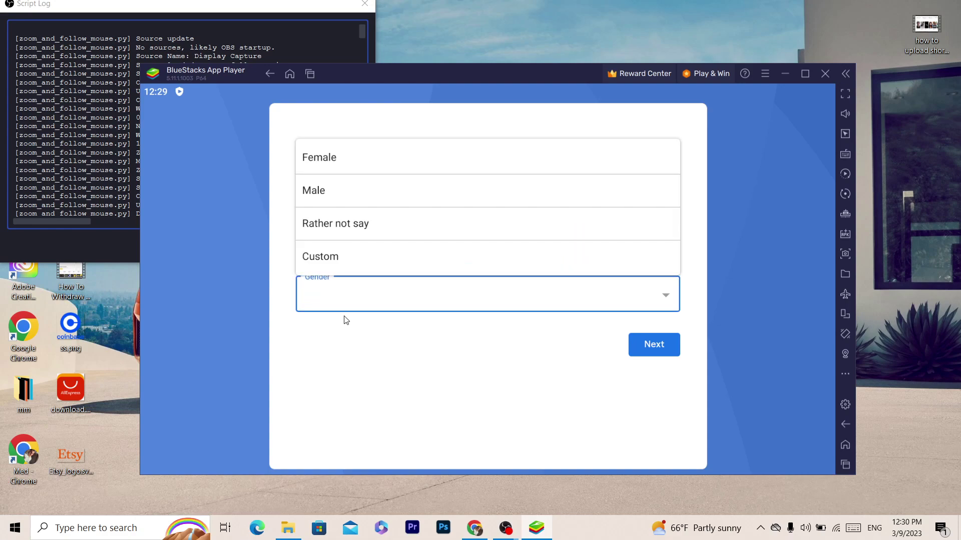
pyautogui.click(321, 193)
pyautogui.click(653, 344)
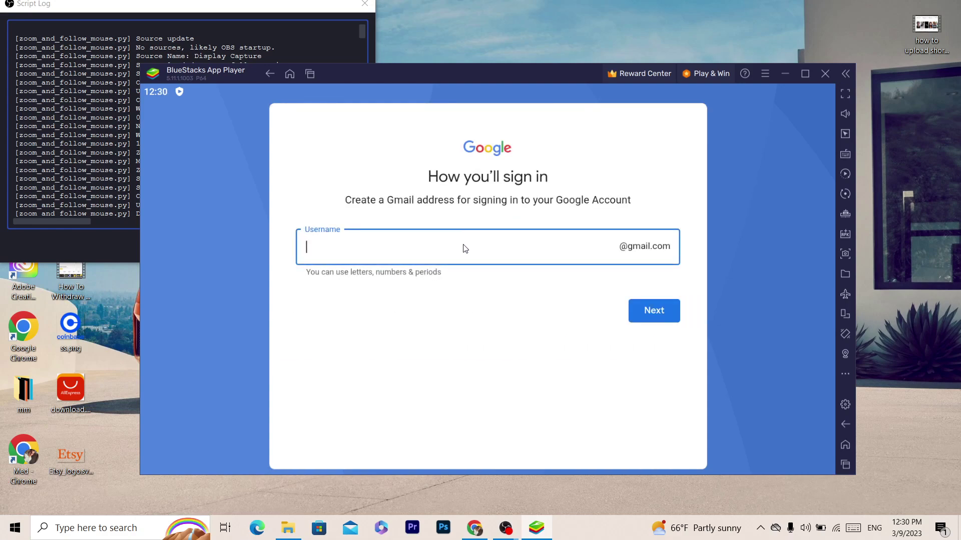
# Step: Submit a chosen Gmail username and a new password
pyautogui.click(643, 315)
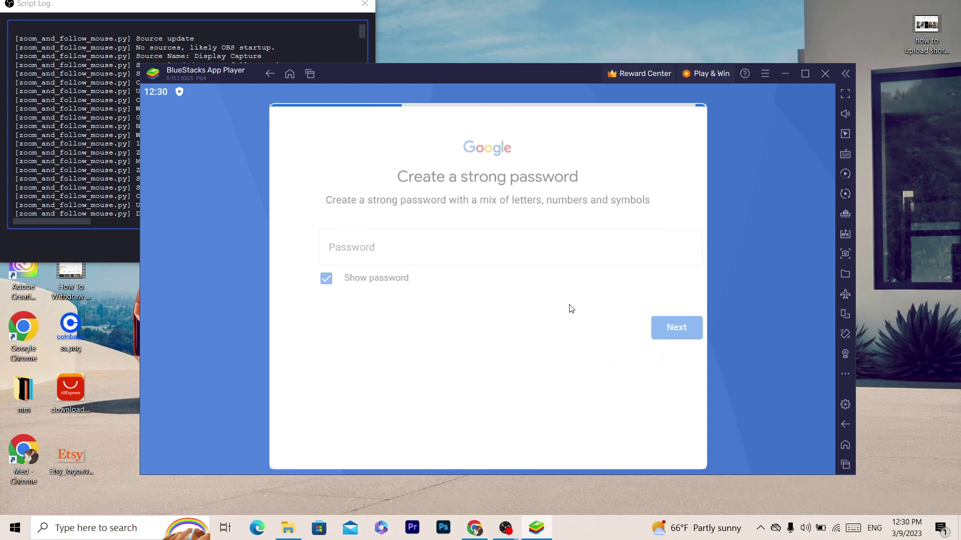
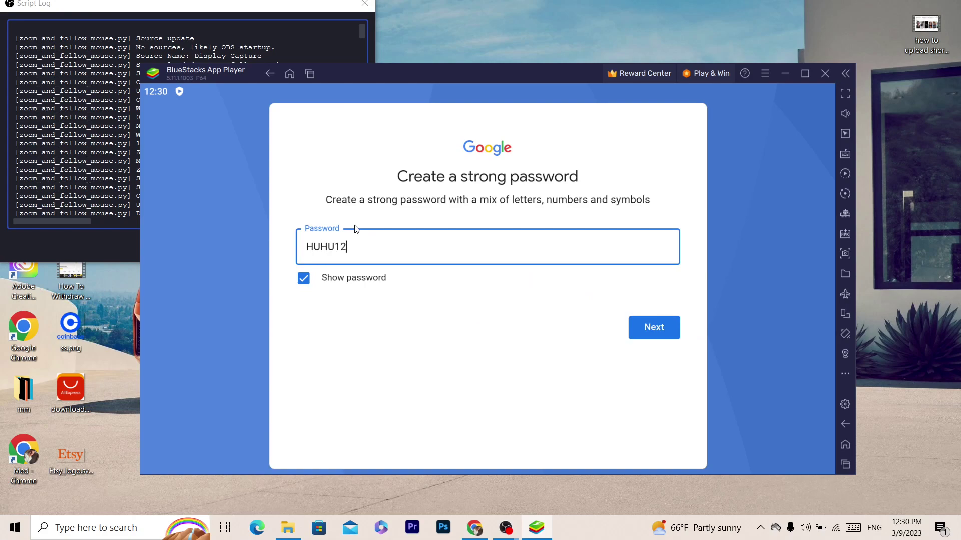
pyautogui.click(646, 326)
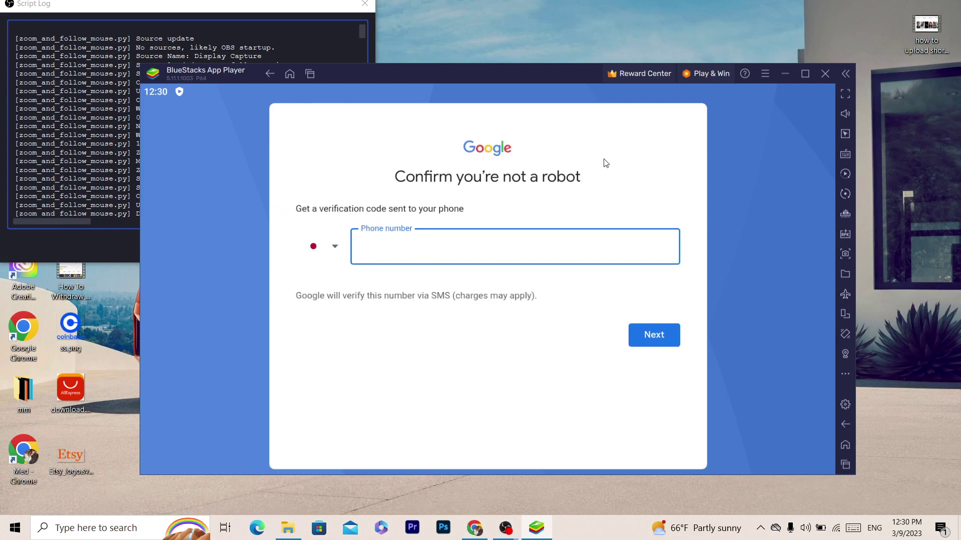
# Step: Minimize BlueStacks, close Script Log, and reopen BlueStacks 5 from the desktop
pyautogui.click(786, 73)
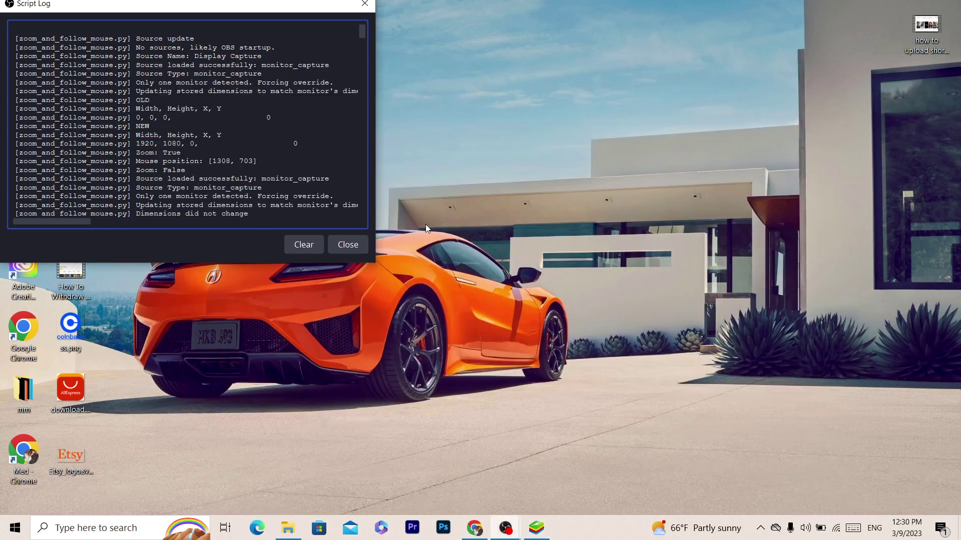
pyautogui.click(364, 3)
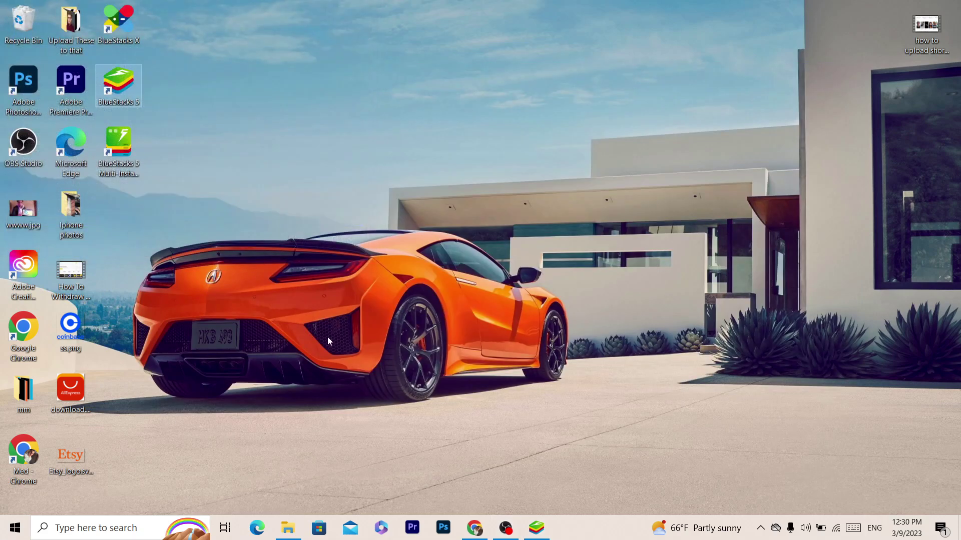
pyautogui.doubleClick(120, 161)
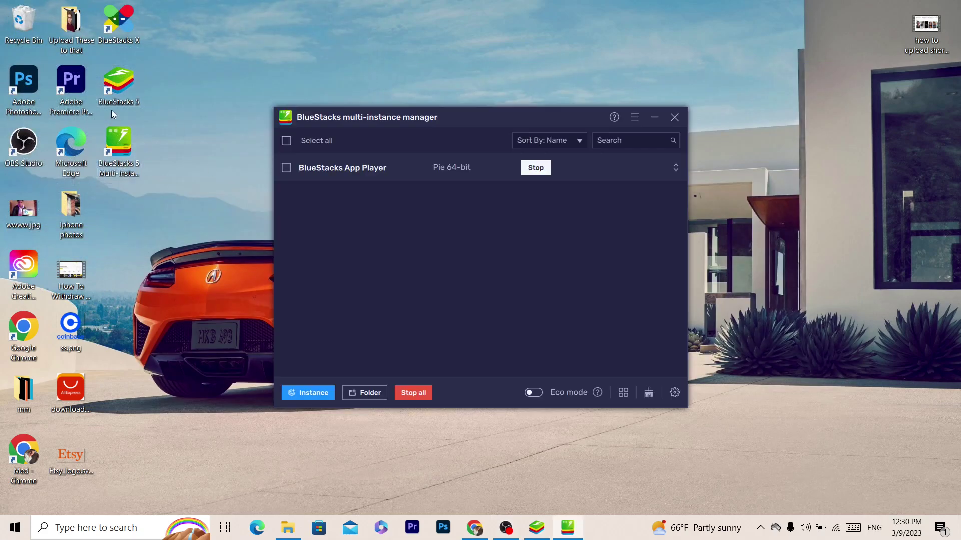
pyautogui.doubleClick(121, 89)
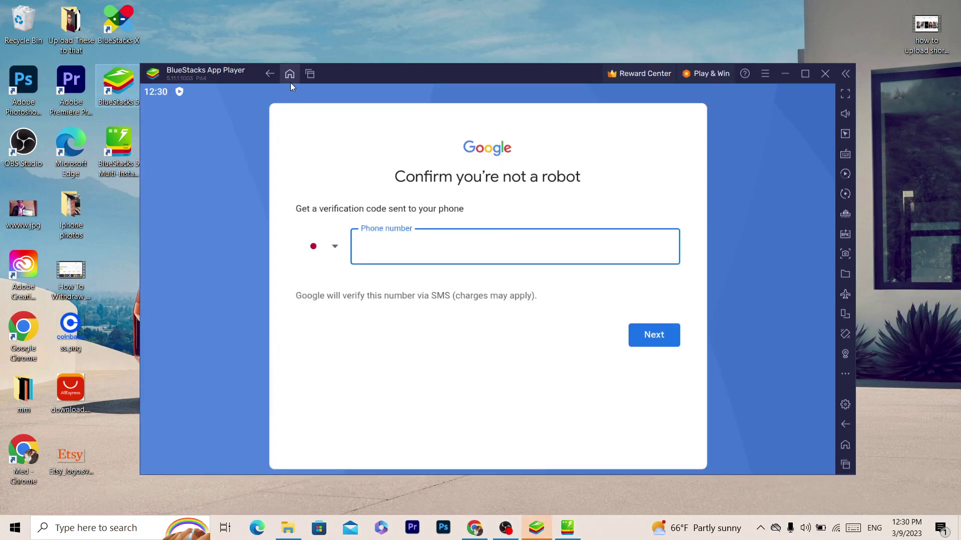
# Step: Go back three times from phone verification to the App Player home screen
pyautogui.click(268, 73)
pyautogui.click(270, 72)
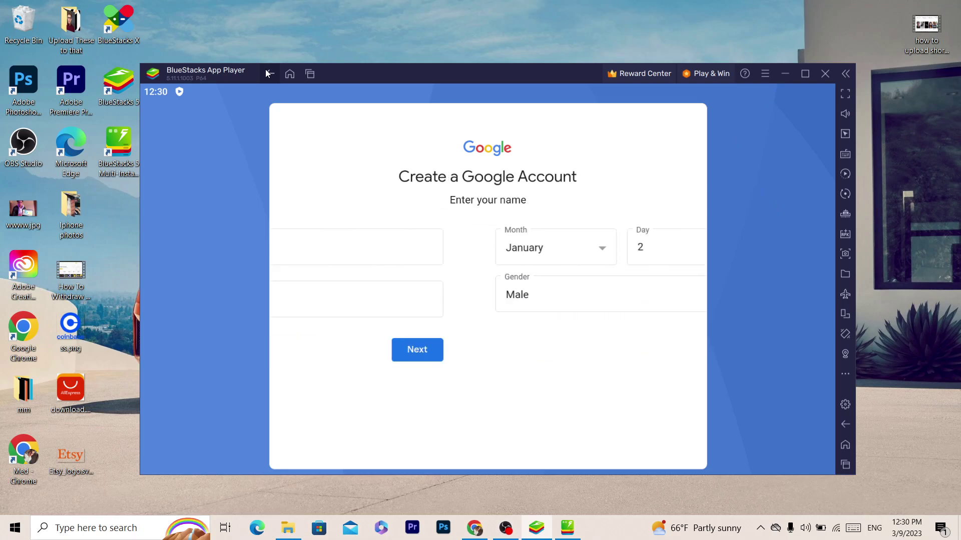
pyautogui.click(270, 73)
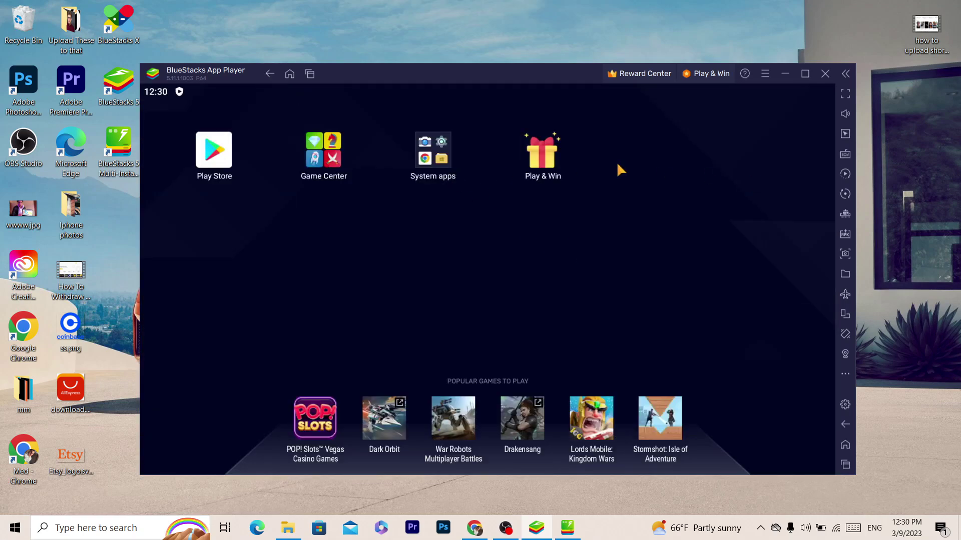